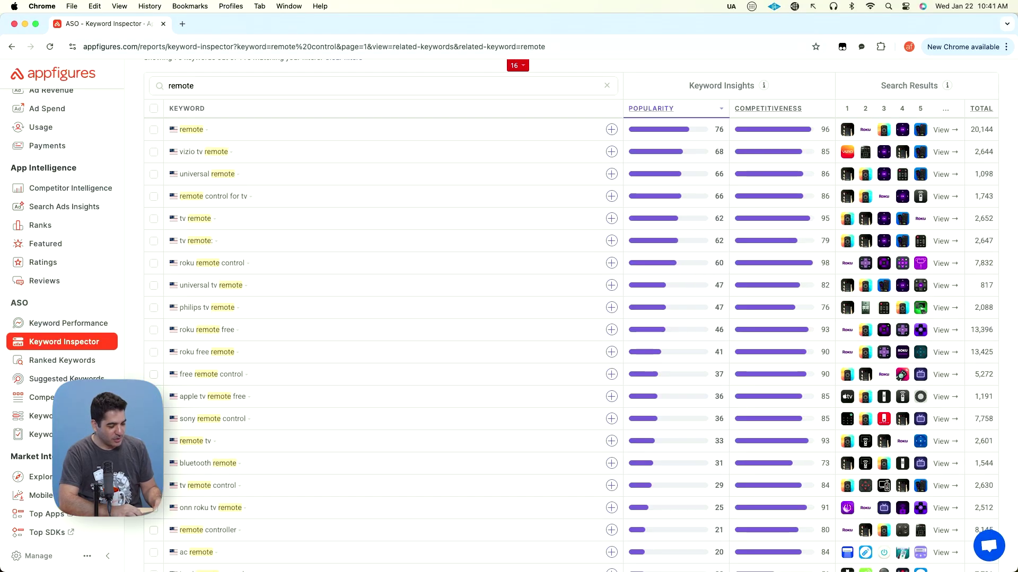
# Step: Look up 'weather' in Keyword Inspector: popularity 72, competitiveness 100, top 10 downloads 530K
pyautogui.click(48, 341)
pyautogui.write('weather')
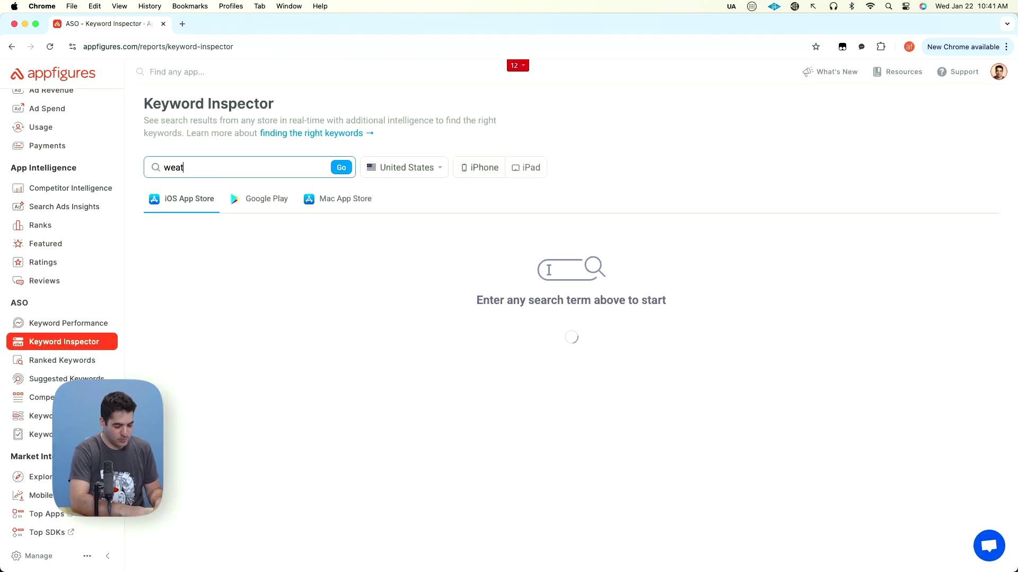
pyautogui.press('Return')
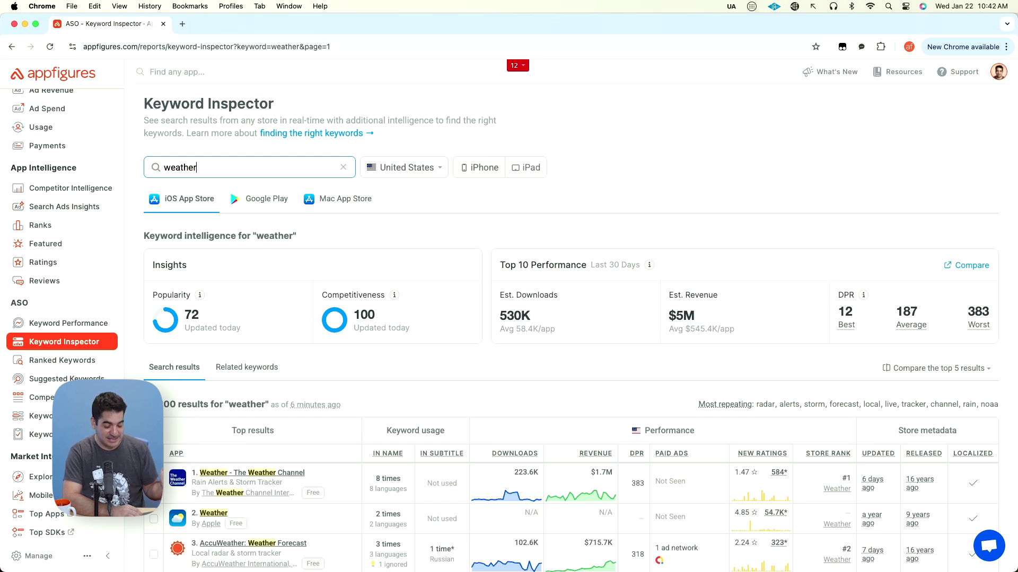
pyautogui.scroll(-5, 456, 337)
pyautogui.scroll(-1, 456, 337)
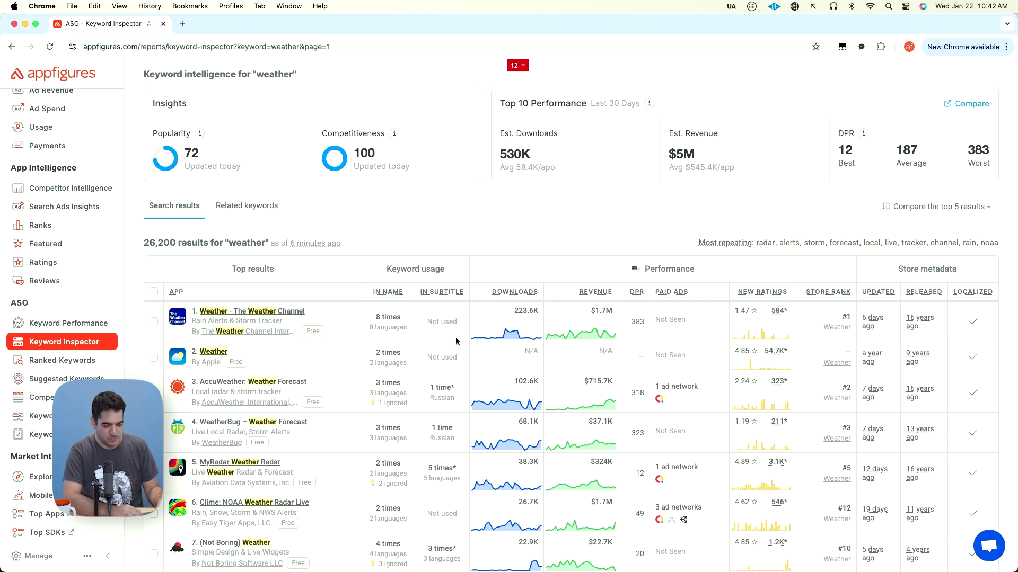
pyautogui.scroll(-1, 456, 340)
pyautogui.scroll(-5, 395, 503)
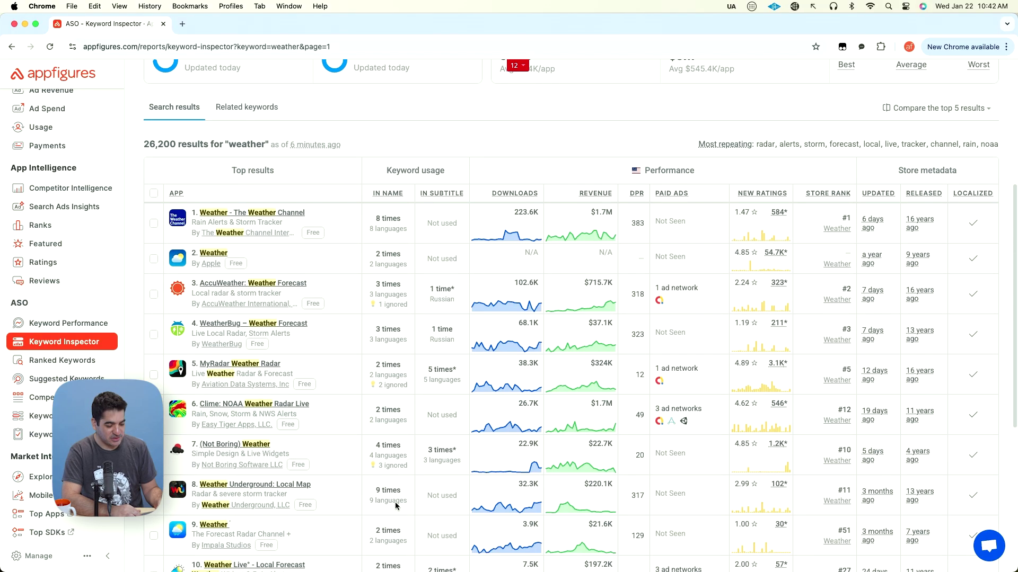
pyautogui.moveTo(395, 502)
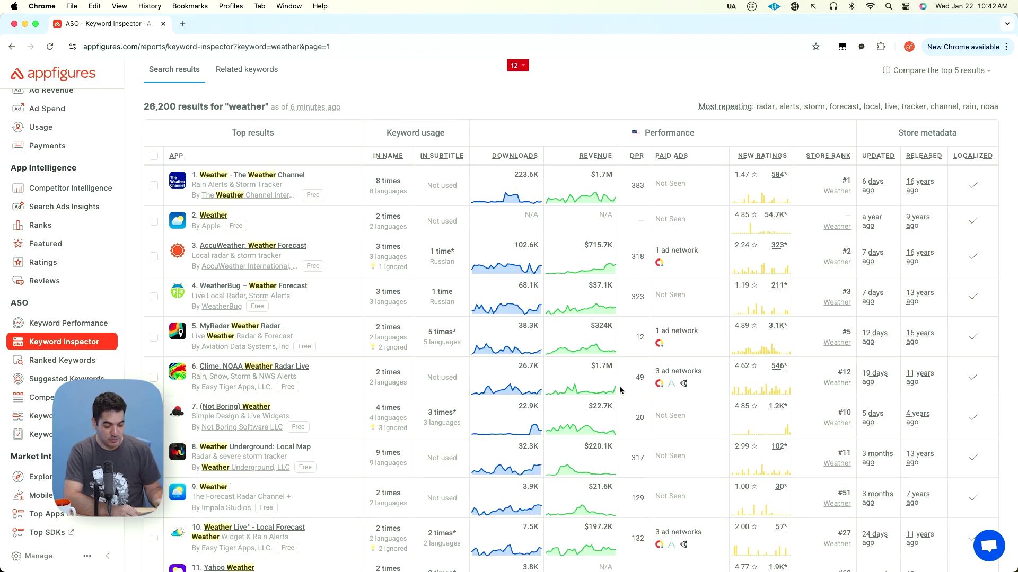
pyautogui.scroll(-3, 427, 491)
pyautogui.moveTo(598, 349)
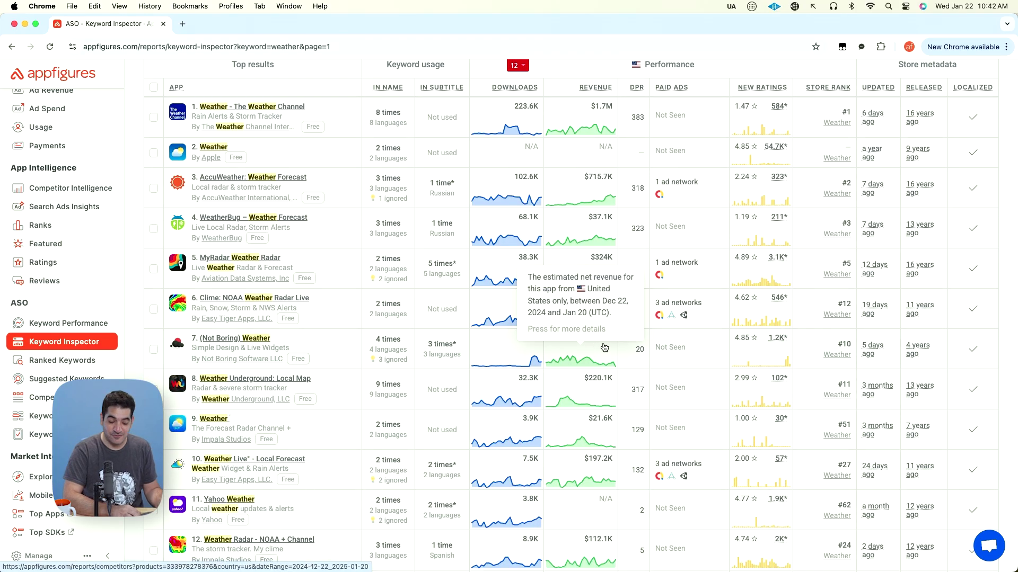
pyautogui.scroll(-5, 590, 381)
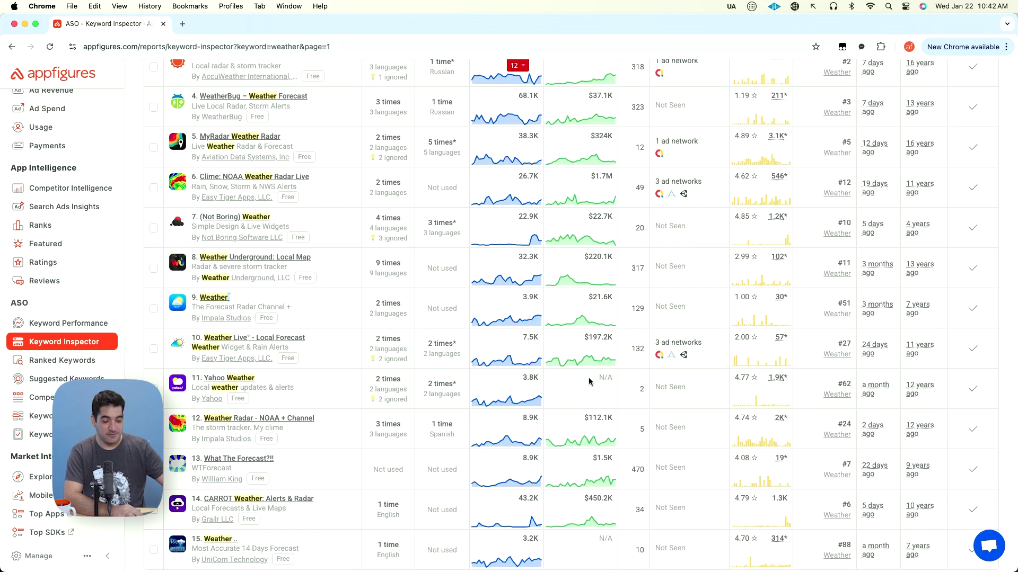
pyautogui.scroll(5, 589, 382)
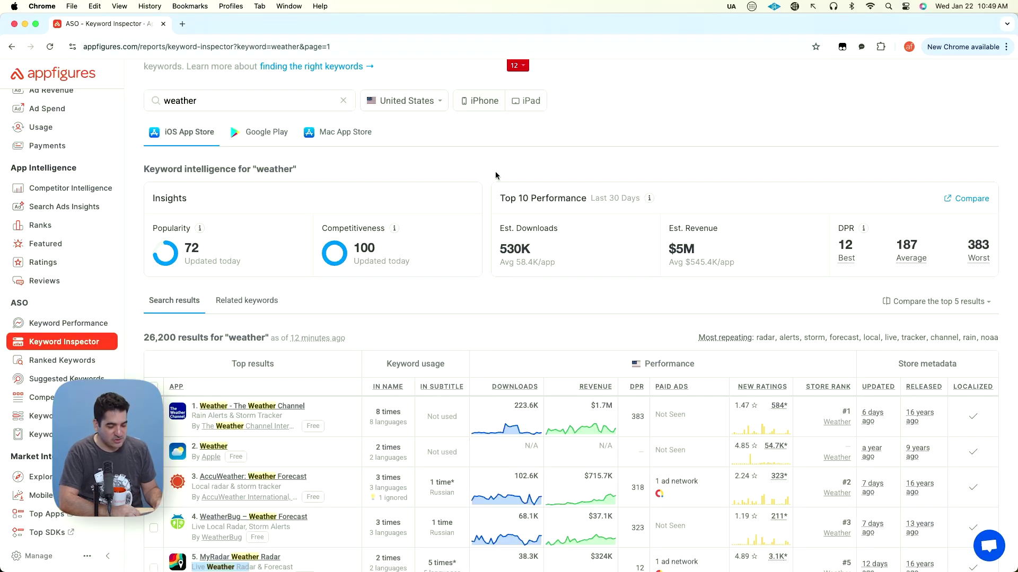
# Step: Compare the organic keywords of the top five 'weather' results
pyautogui.scroll(-2, 495, 175)
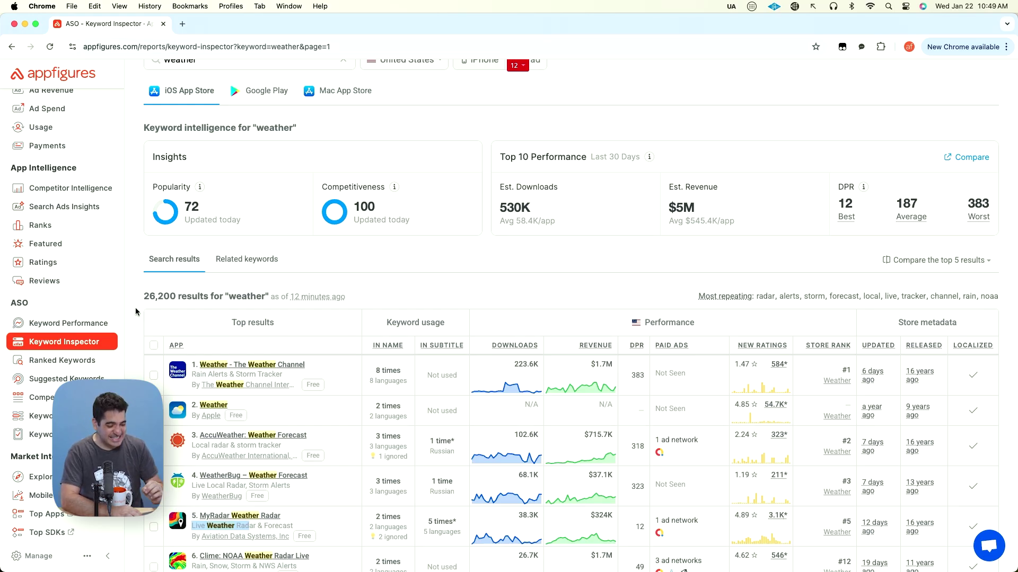
pyautogui.scroll(-2, 382, 307)
pyautogui.moveTo(383, 306)
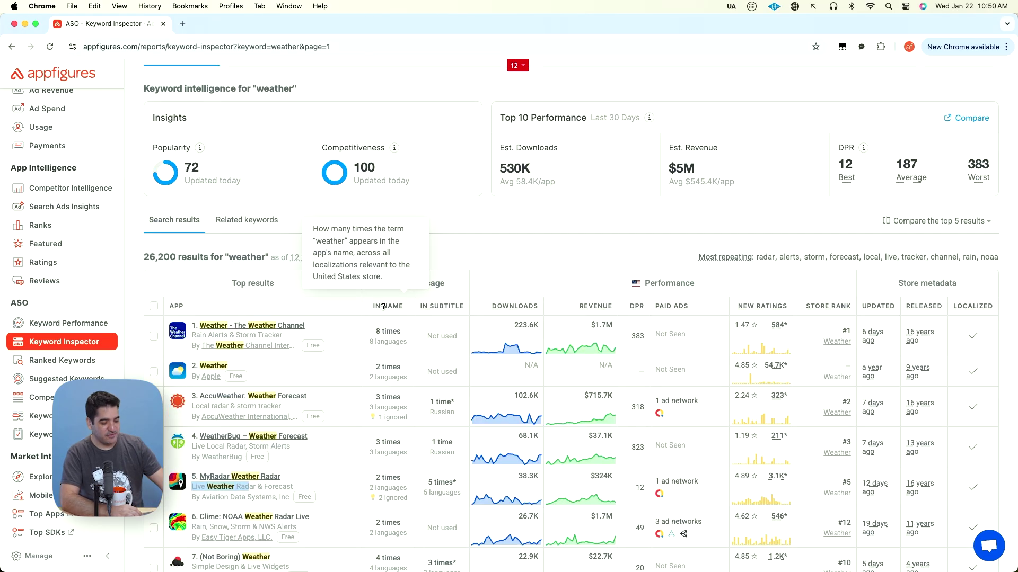
pyautogui.click(924, 221)
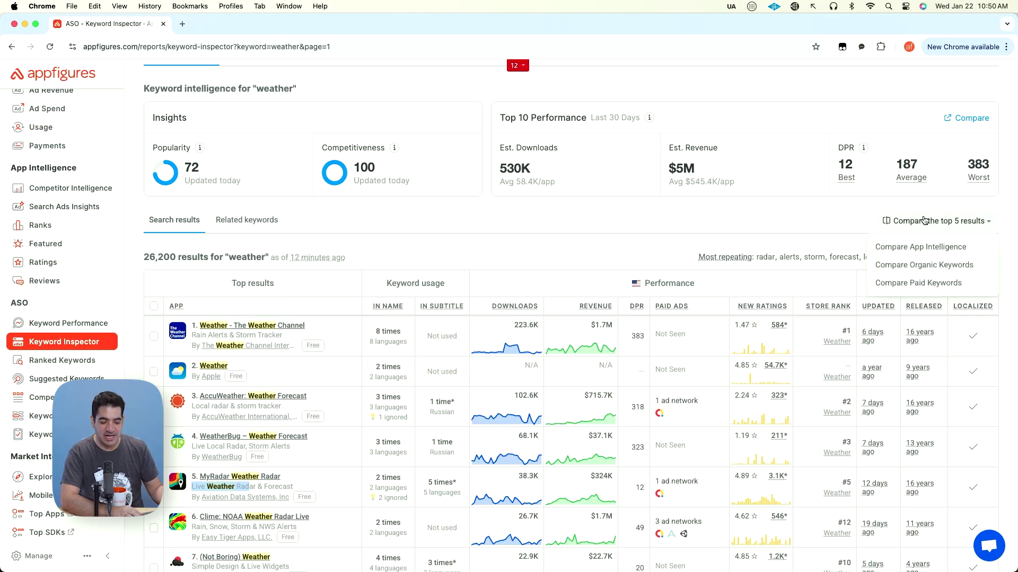
pyautogui.click(927, 265)
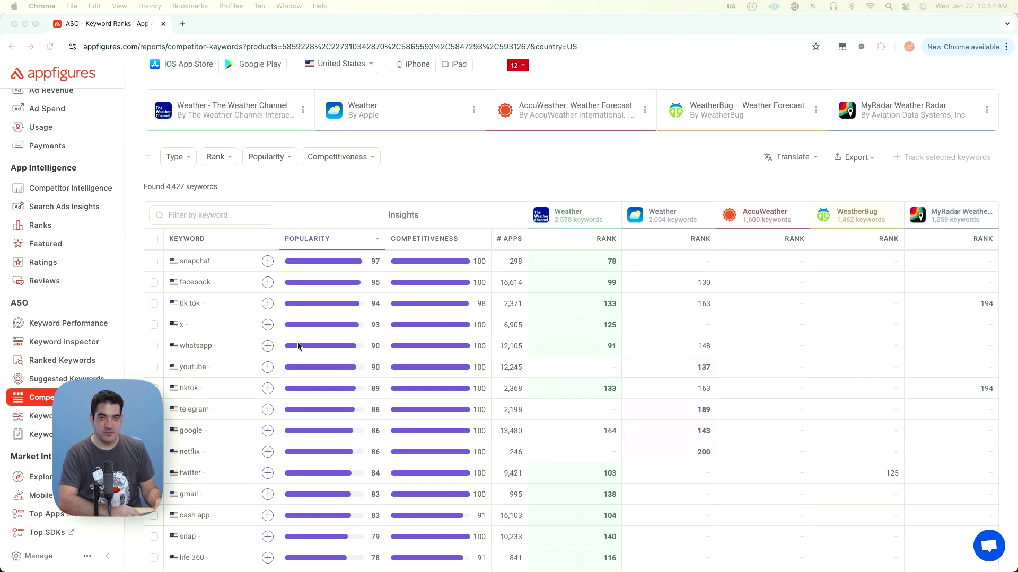
# Step: Filter the compared keywords to Medium popularity
pyautogui.click(597, 184)
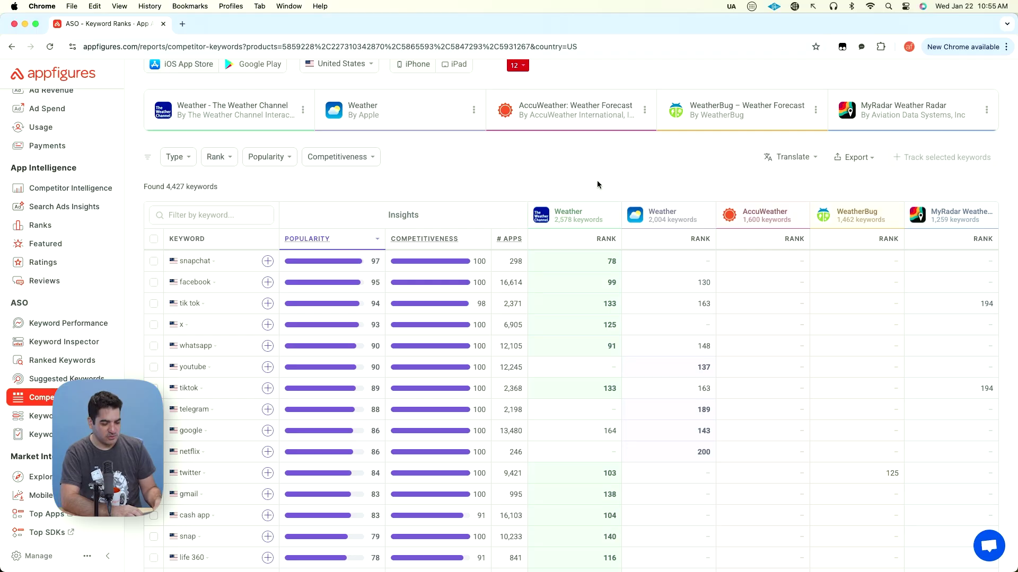
pyautogui.click(262, 158)
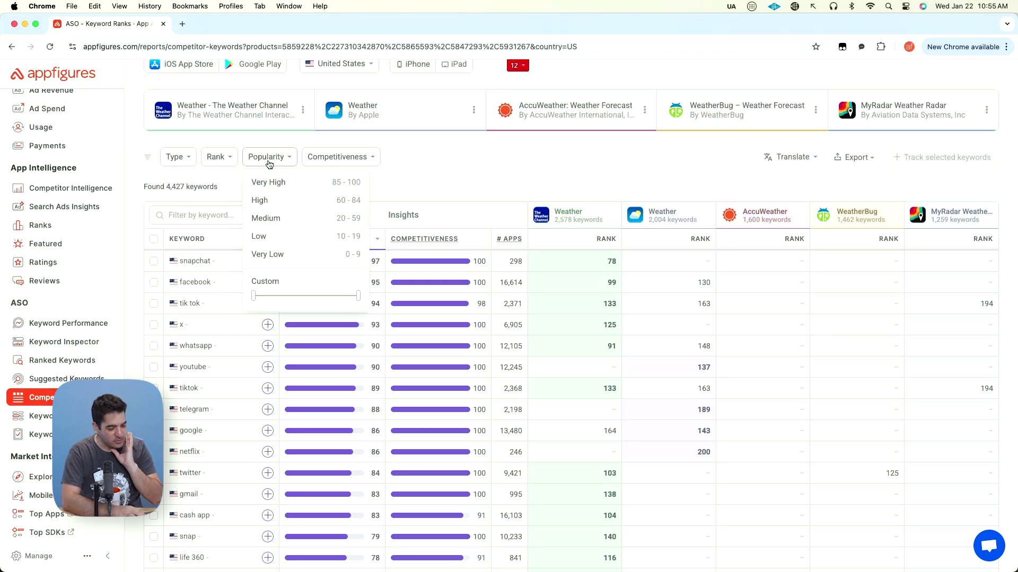
pyautogui.click(290, 226)
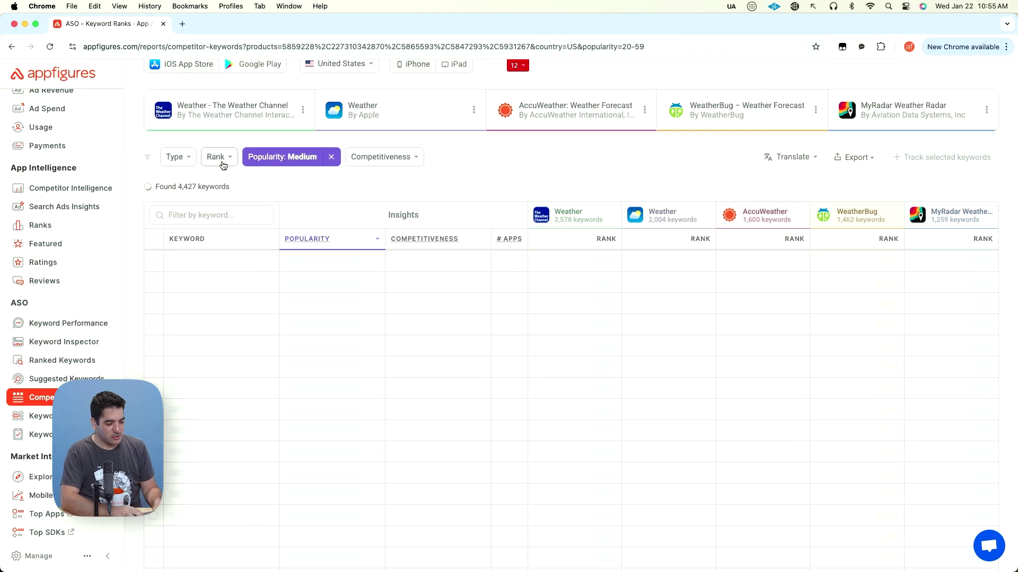
pyautogui.click(222, 164)
# Step: Keep high-rank keywords, sort by The Weather Channel's rank, and reopen 'weather' in a new tab
pyautogui.click(243, 185)
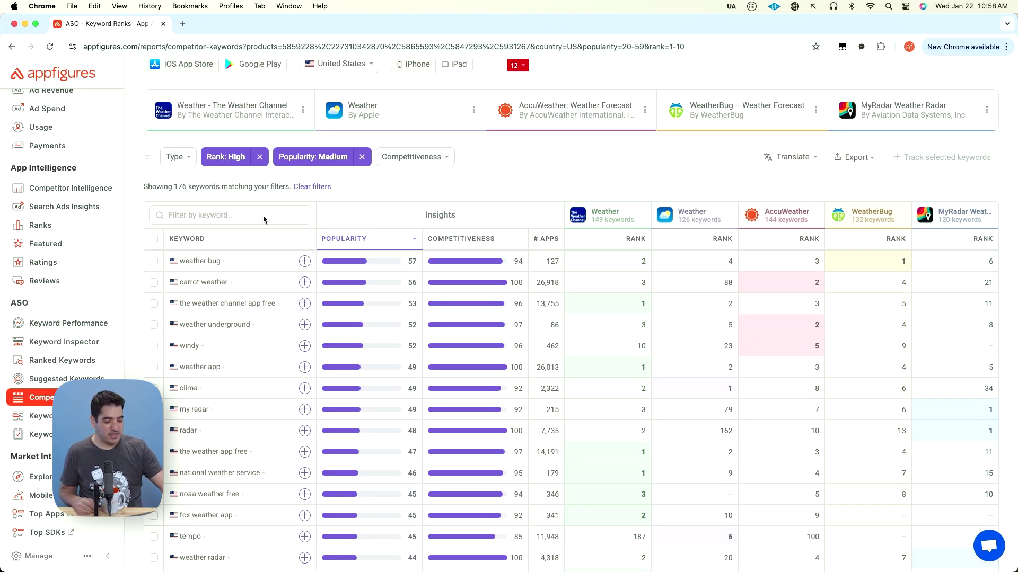
pyautogui.scroll(-10, 375, 330)
pyautogui.scroll(8, 375, 330)
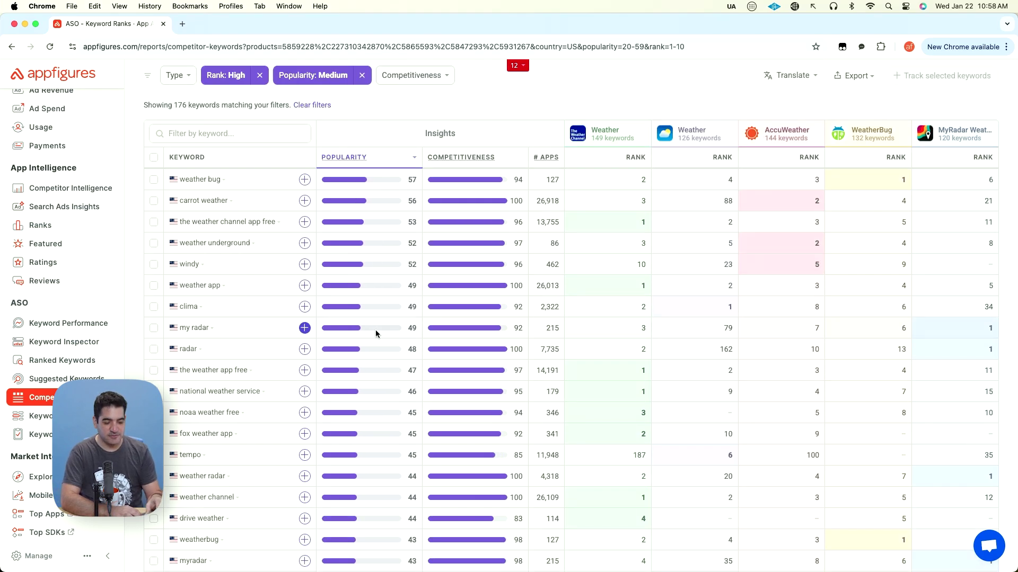
pyautogui.click(609, 159)
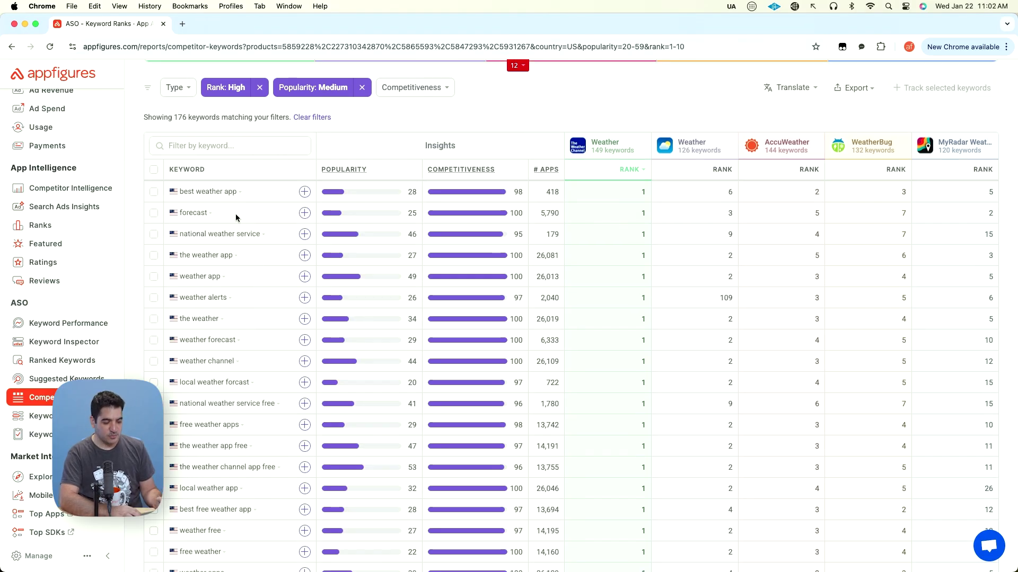
pyautogui.click(304, 213)
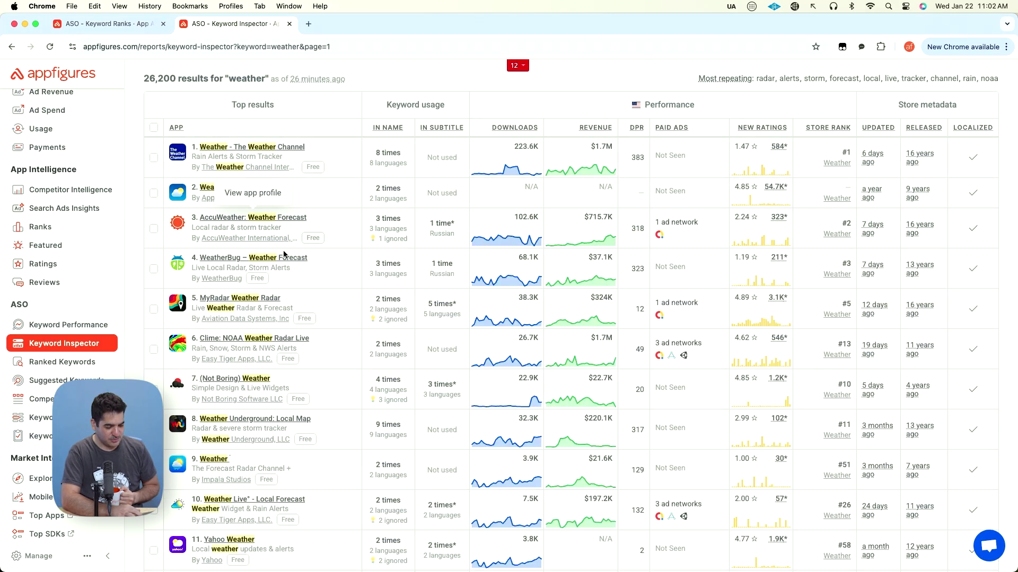
# Step: Search 'weather forecast' in Keyword Inspector: 6,333 results, popularity 29, competitiveness 100
pyautogui.scroll(-1, 290, 281)
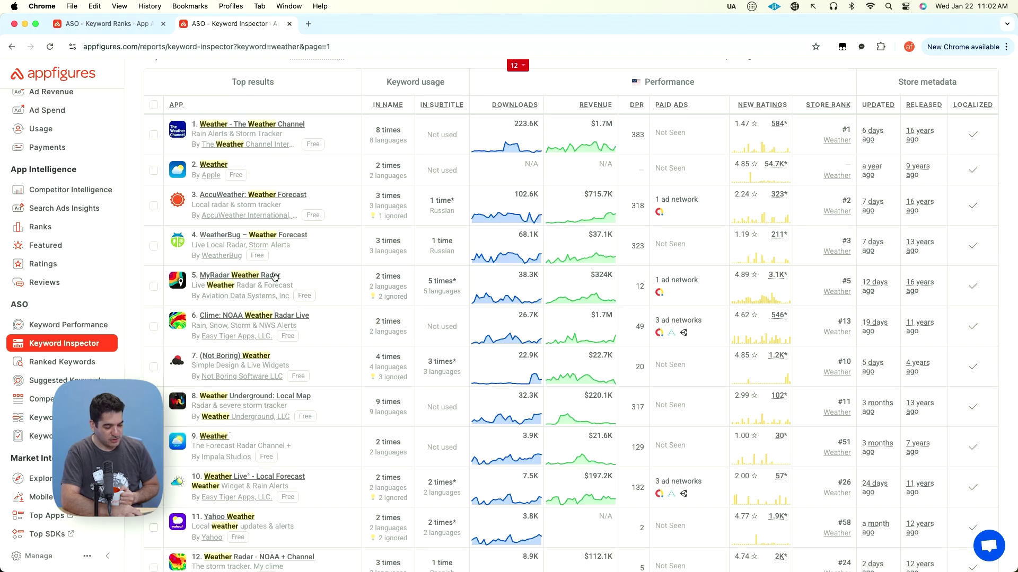
pyautogui.scroll(6, 316, 280)
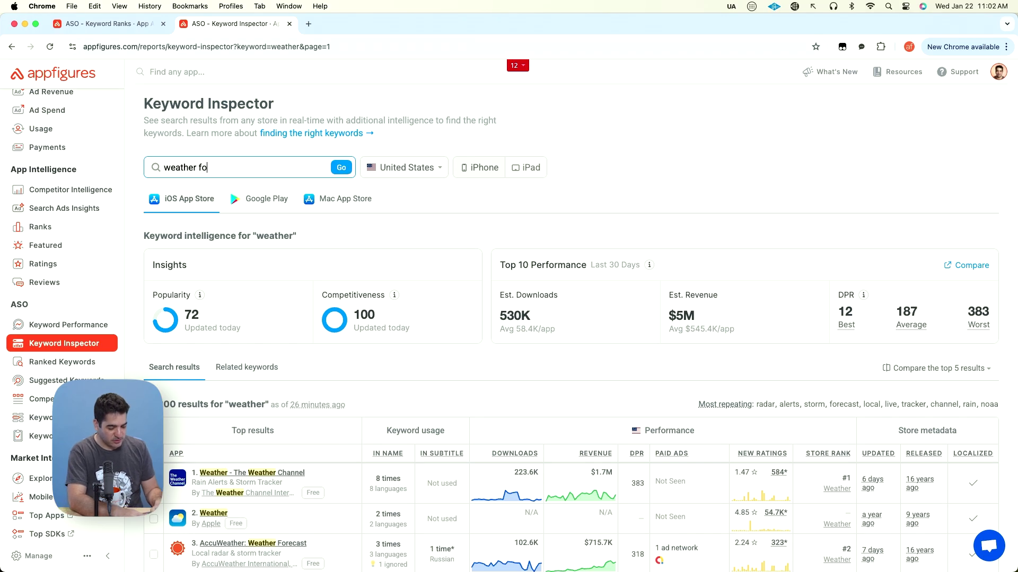
pyautogui.write('ast')
pyautogui.press('Return')
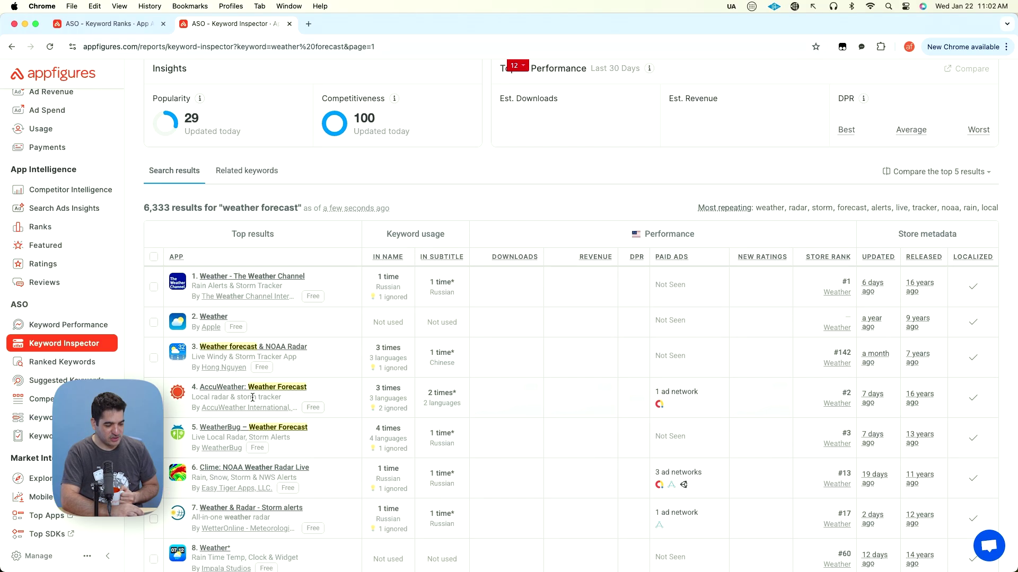
pyautogui.scroll(-2, 359, 121)
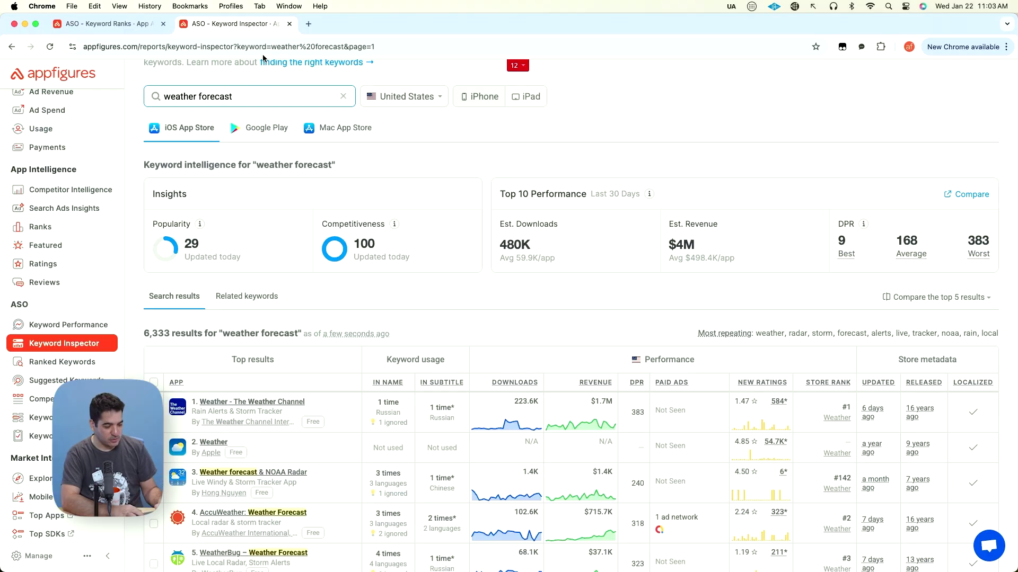
# Step: Browse the Google Play results for 'weather forecast', then scroll back to the top
pyautogui.click(250, 131)
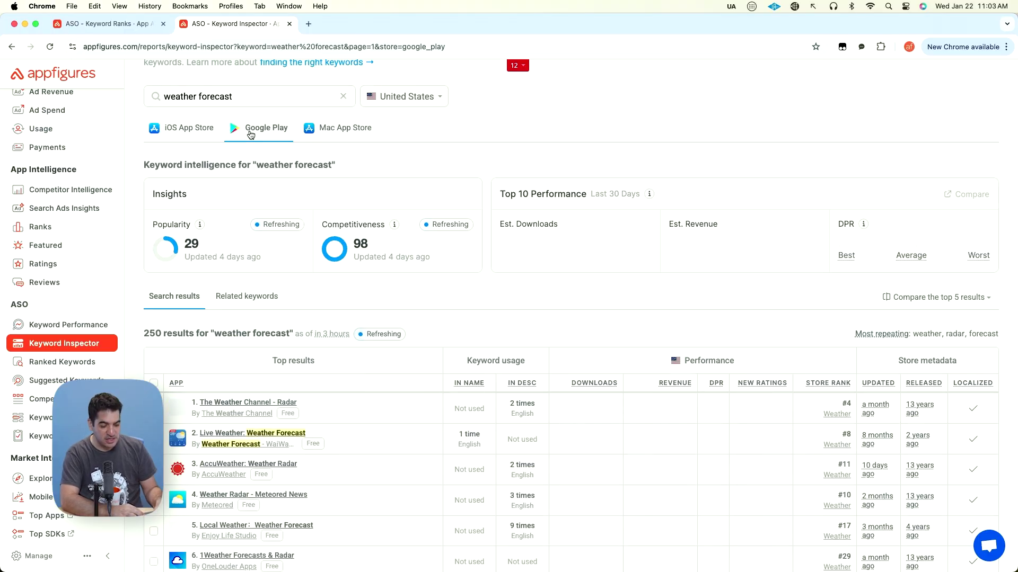
pyautogui.scroll(-2, 250, 134)
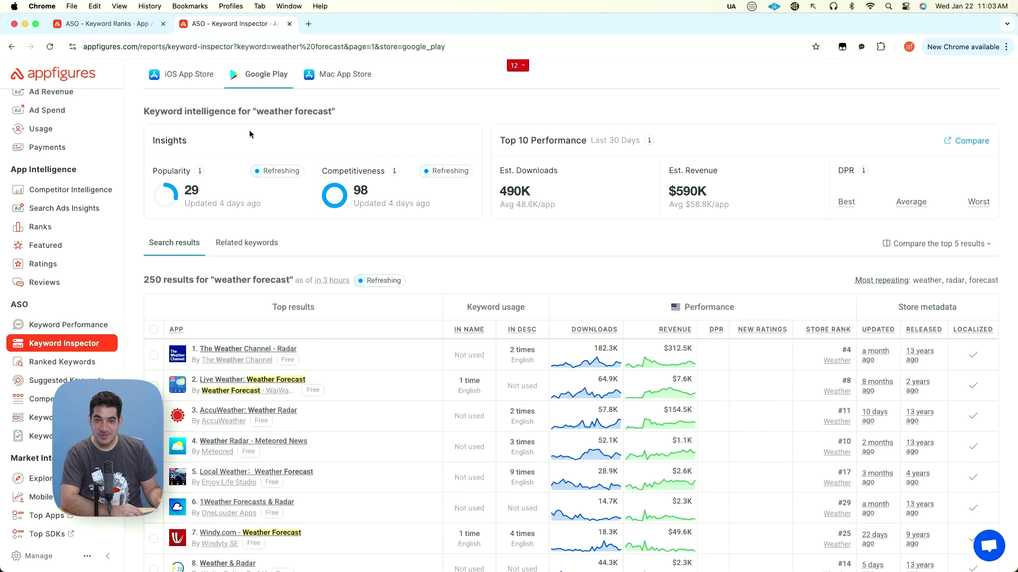
pyautogui.scroll(-3, 342, 352)
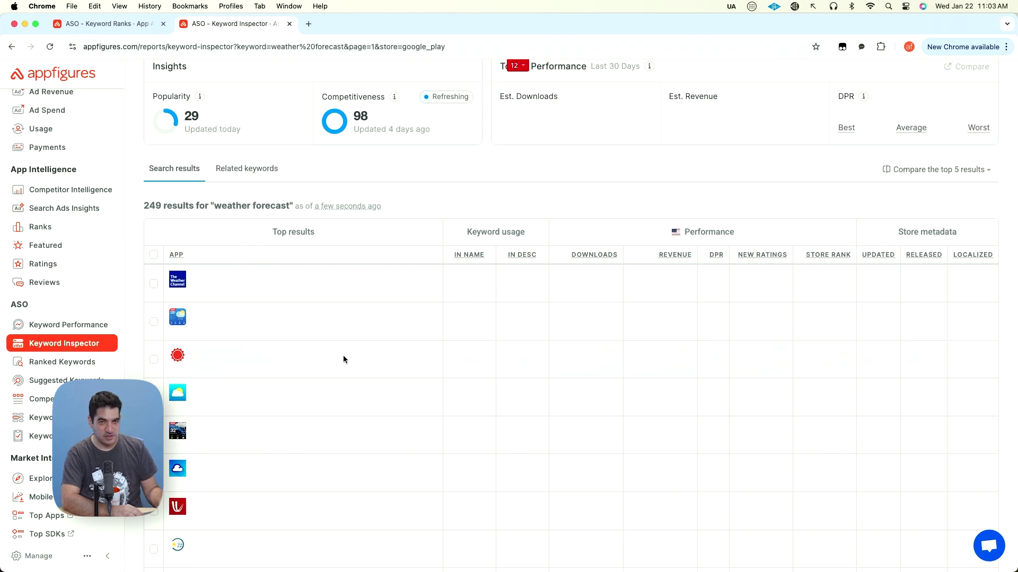
pyautogui.scroll(-1, 344, 360)
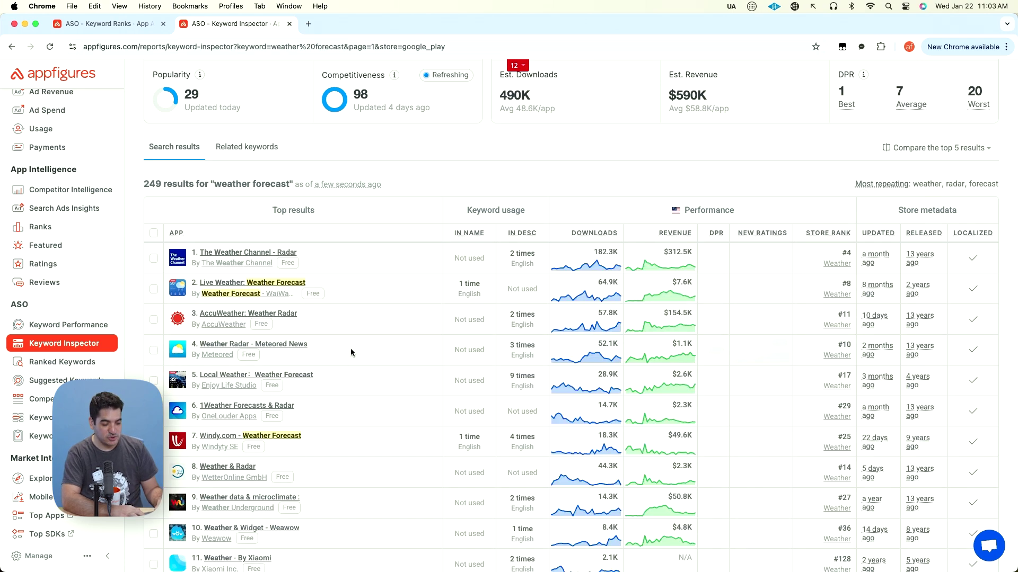
pyautogui.moveTo(527, 347)
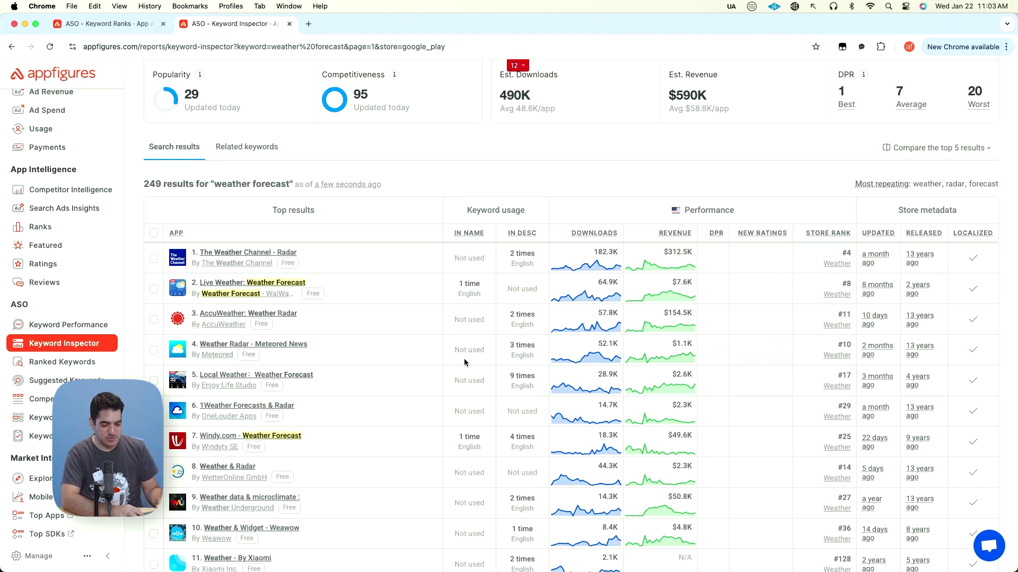
pyautogui.scroll(-3, 517, 379)
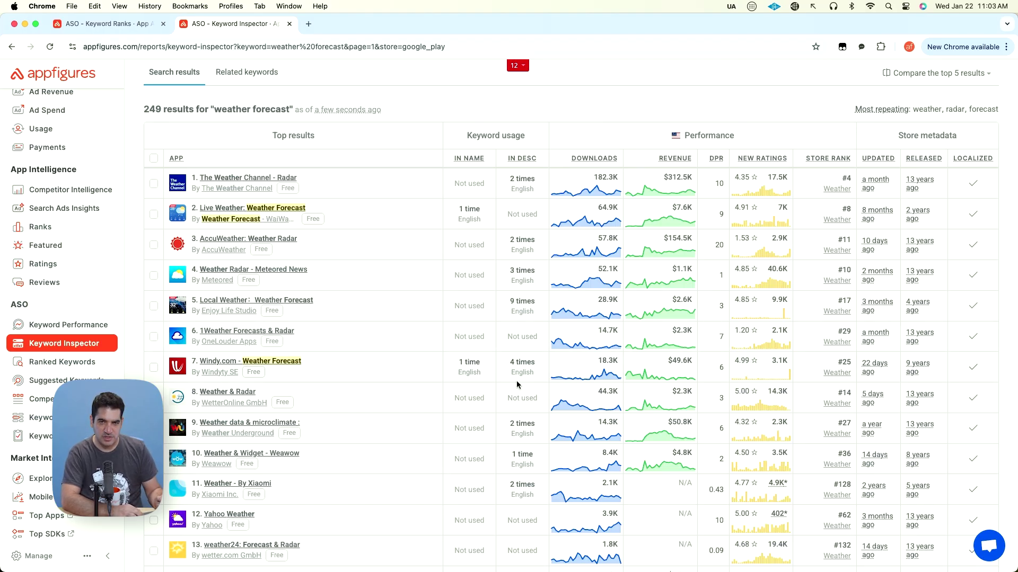
pyautogui.scroll(-1, 517, 384)
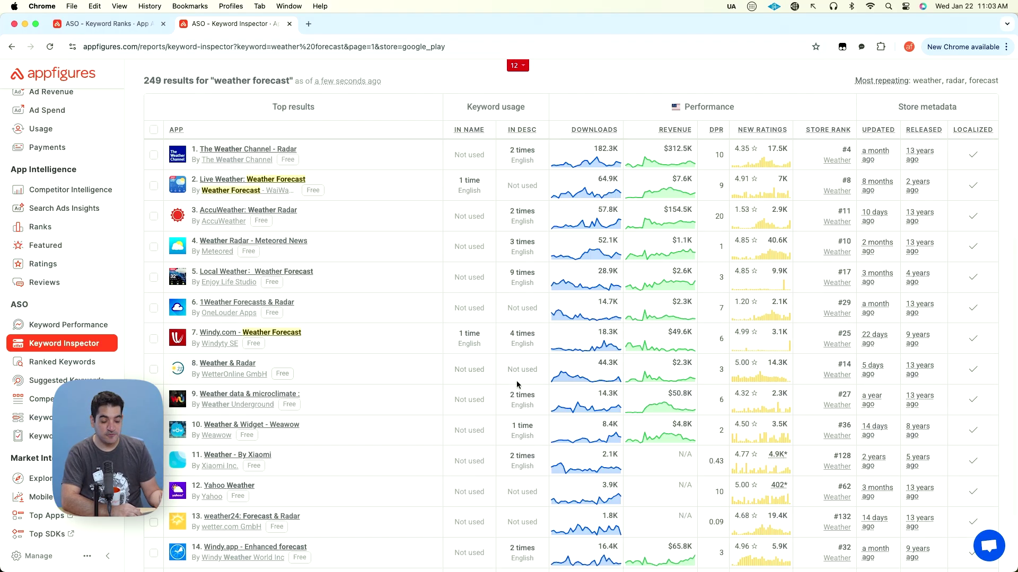
pyautogui.scroll(1, 518, 385)
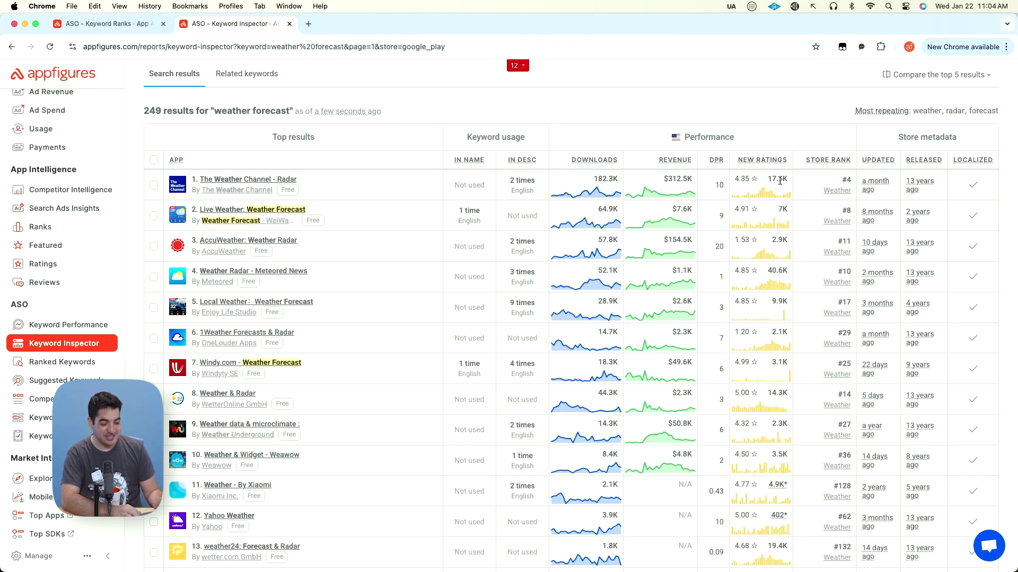
pyautogui.scroll(-2, 662, 203)
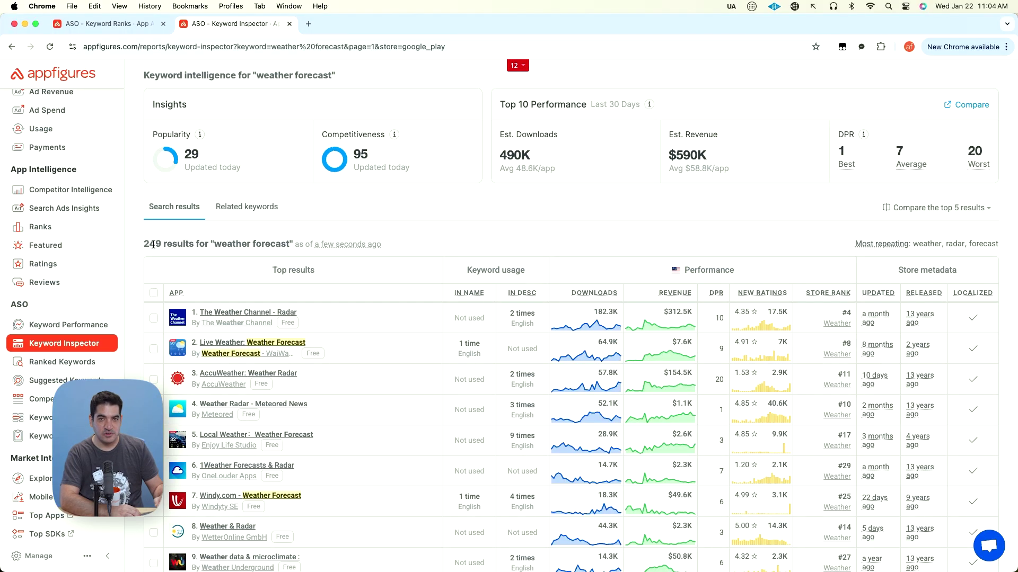
pyautogui.scroll(3, 154, 244)
pyautogui.click(174, 117)
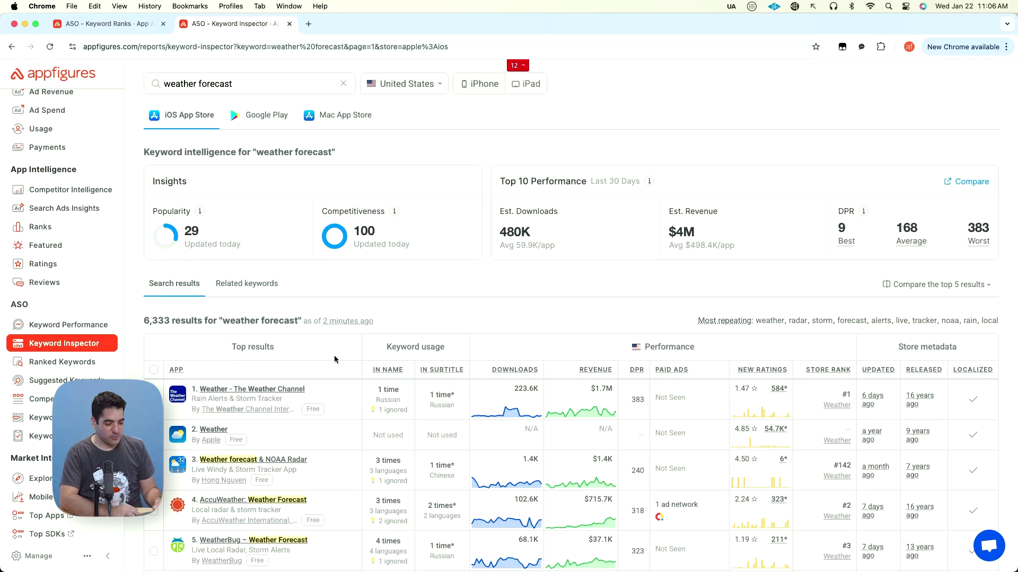
pyautogui.scroll(-3, 334, 359)
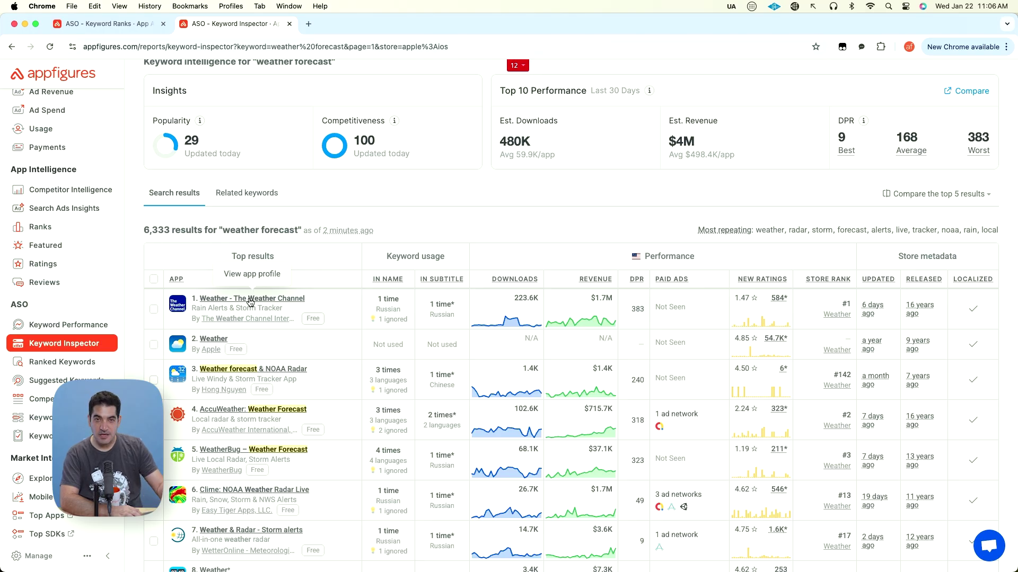
pyautogui.scroll(-2, 250, 302)
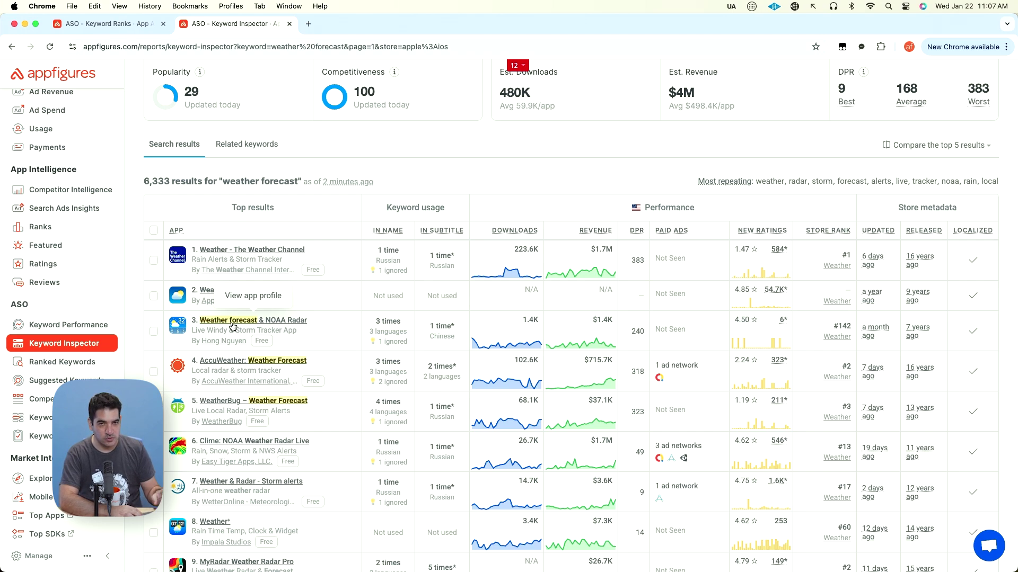
pyautogui.scroll(2, 234, 329)
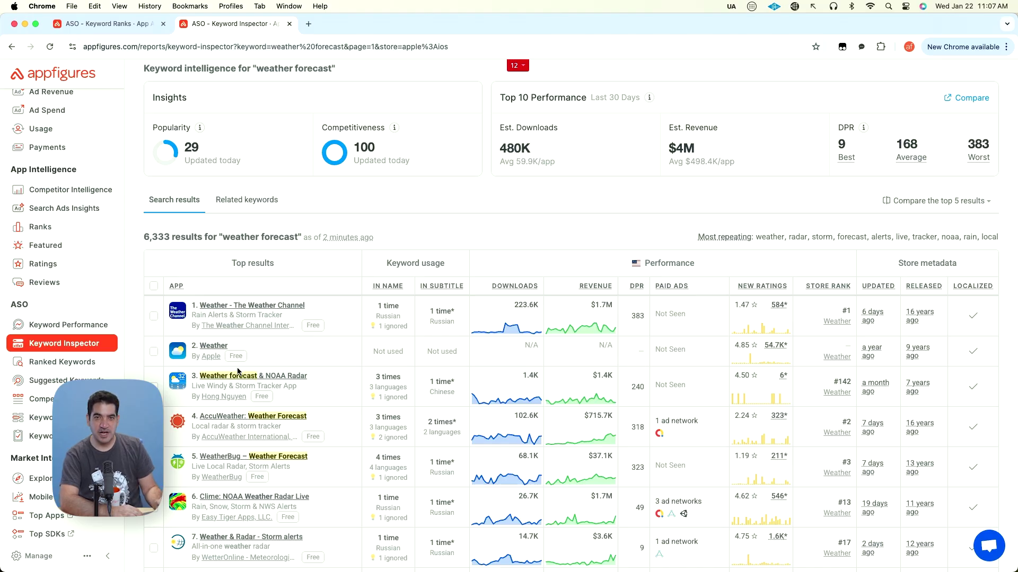
pyautogui.scroll(-1, 238, 371)
pyautogui.moveTo(521, 374)
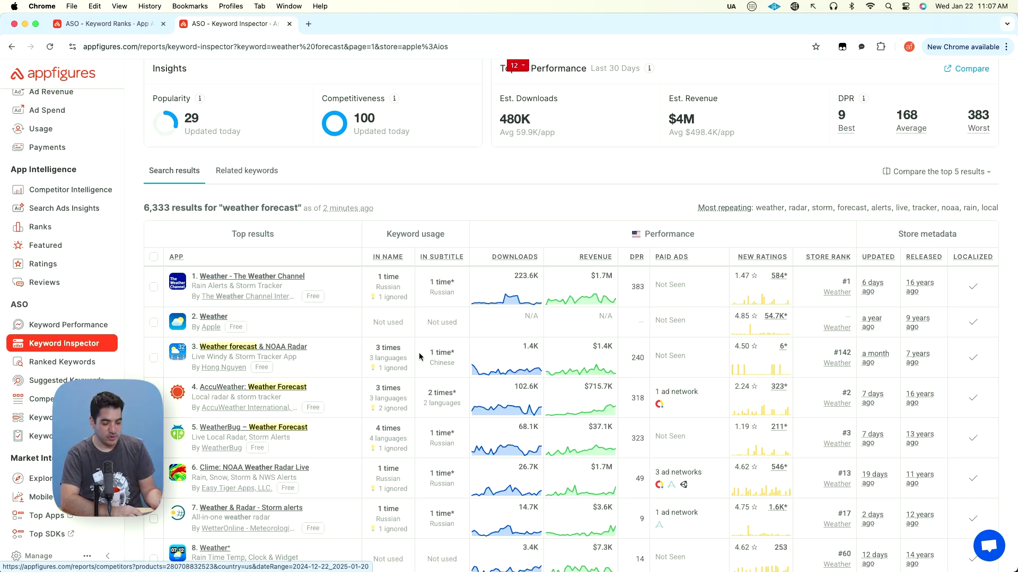
pyautogui.moveTo(391, 351)
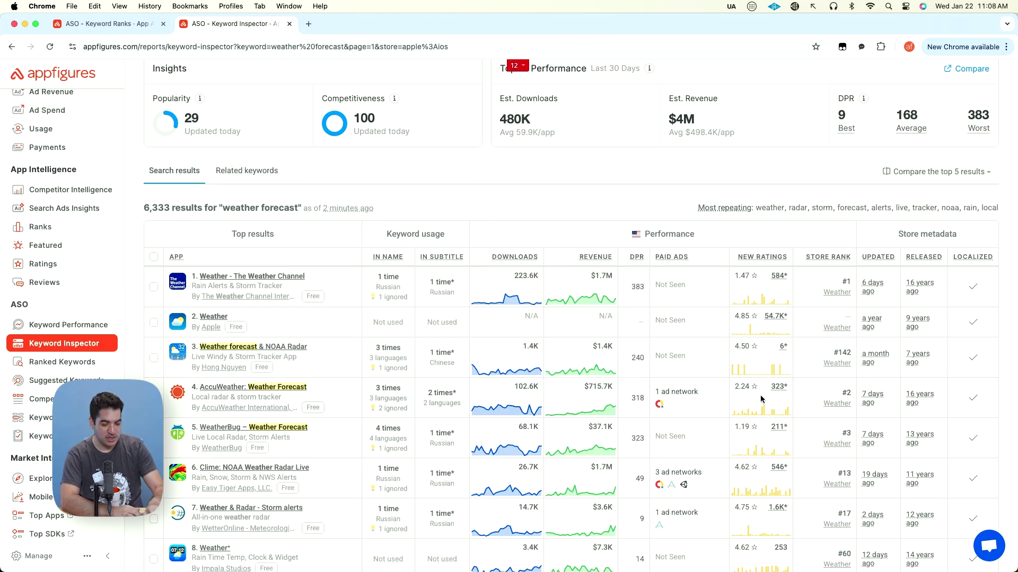
pyautogui.scroll(-1, 647, 340)
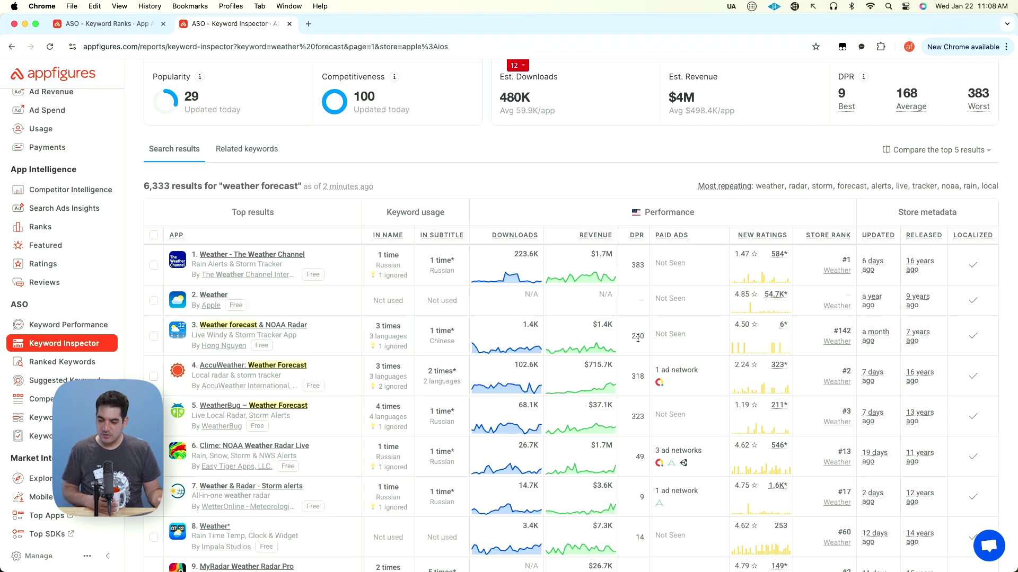
pyautogui.scroll(-1, 637, 338)
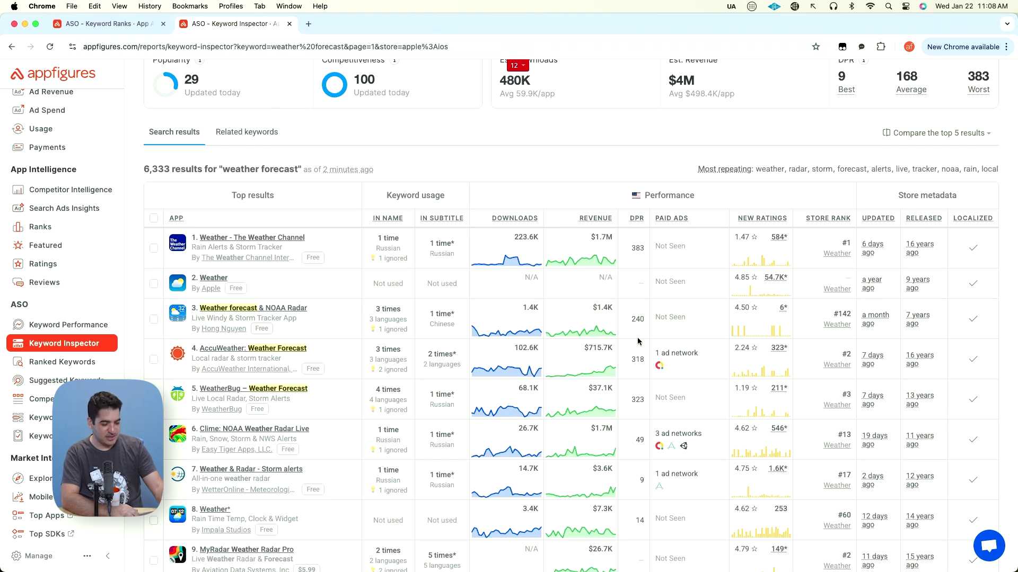
pyautogui.scroll(-1, 638, 342)
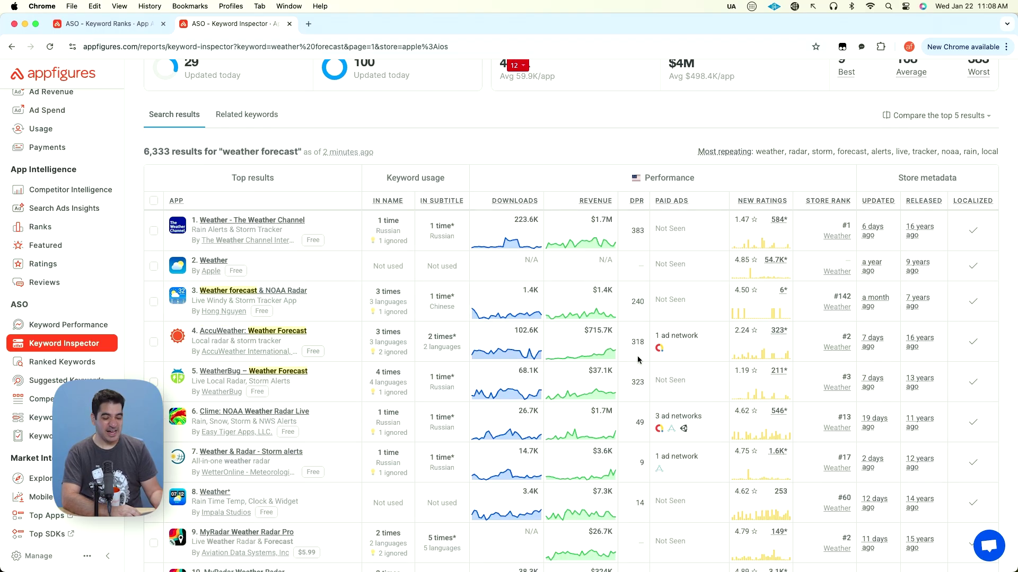
pyautogui.doubleClick(637, 342)
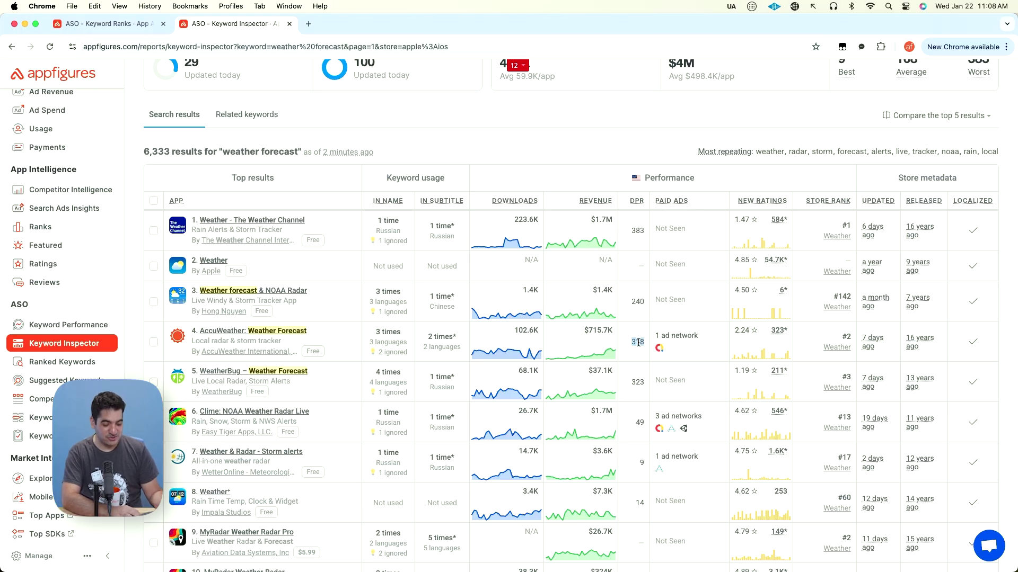
pyautogui.doubleClick(640, 383)
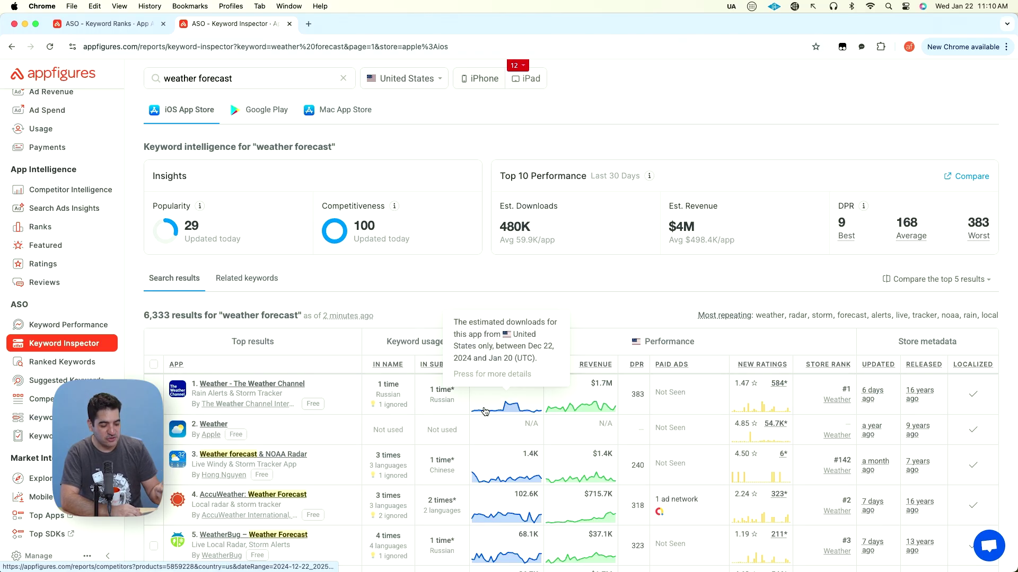
pyautogui.scroll(-3, 485, 411)
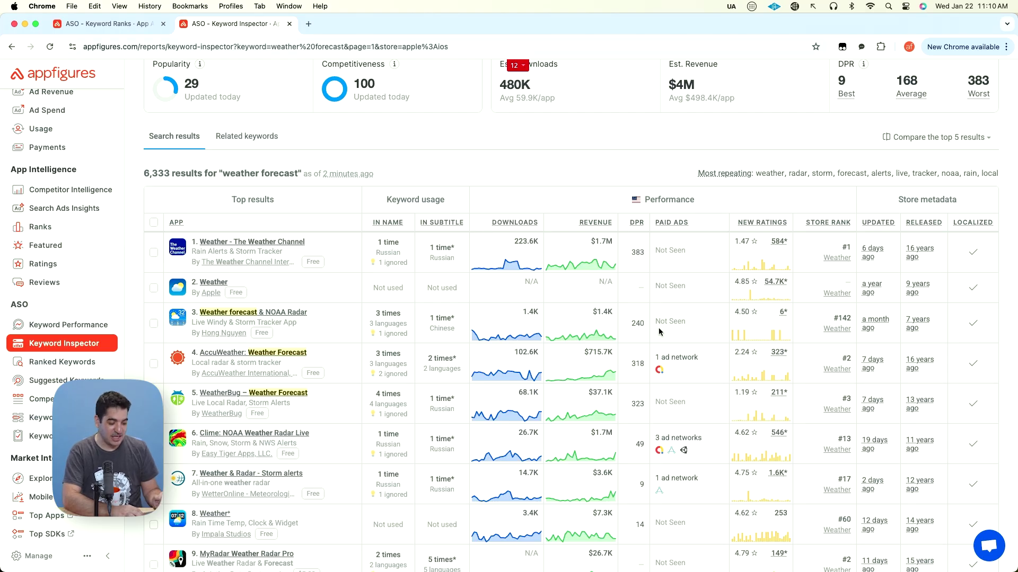
pyautogui.moveTo(784, 312)
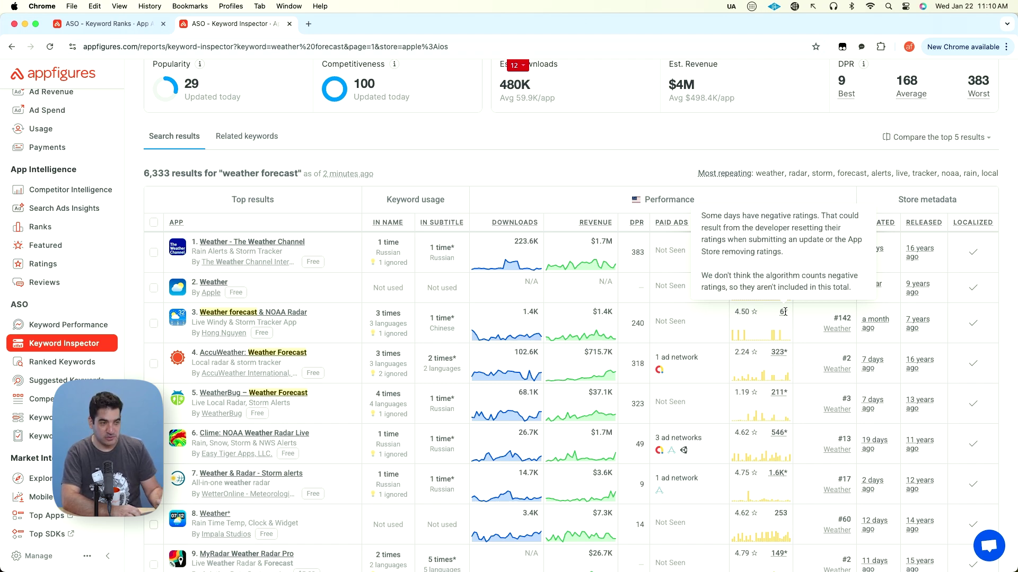
pyautogui.scroll(2, 440, 360)
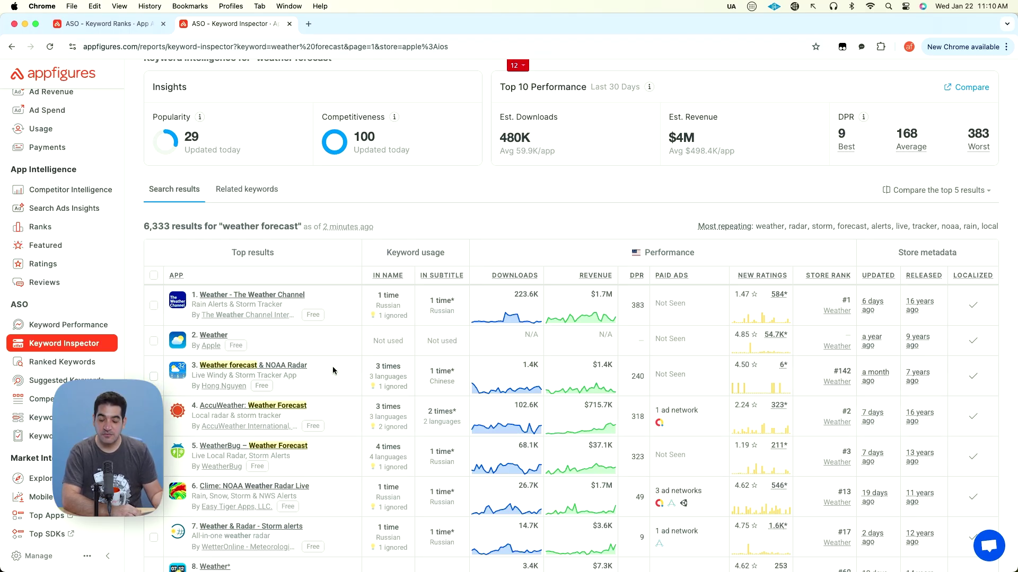
# Step: Compare keywords of NOAA Radar, AccuWeather and WeatherBug, sorted by NOAA Radar's rank (2,271 keywords)
pyautogui.click(153, 376)
pyautogui.click(154, 417)
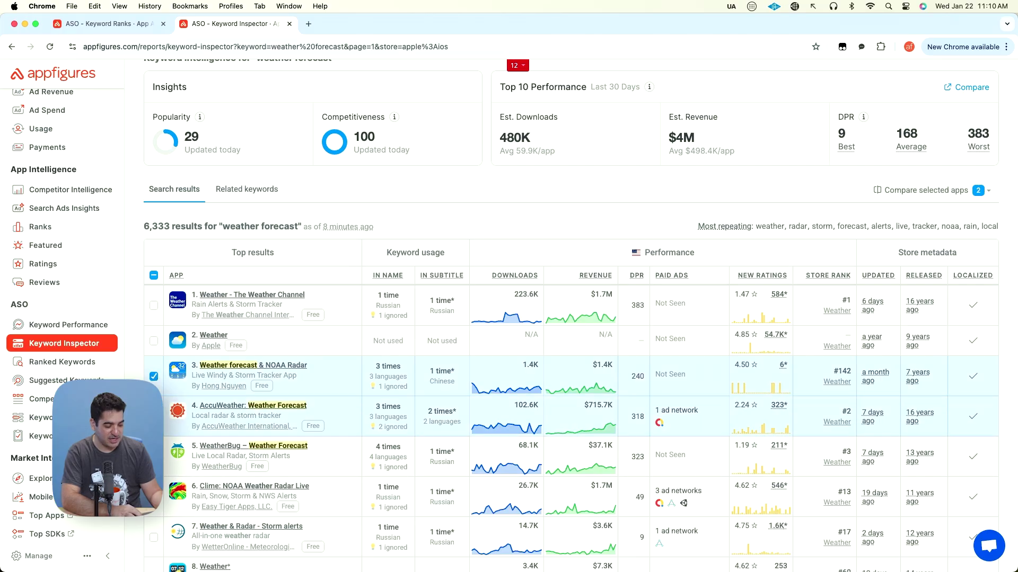
pyautogui.click(935, 234)
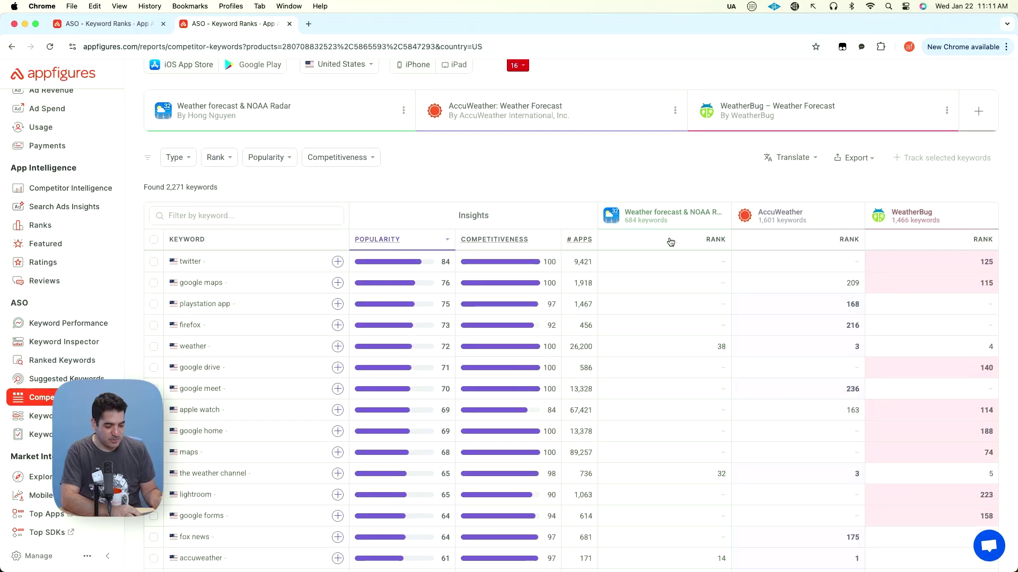
pyautogui.click(670, 241)
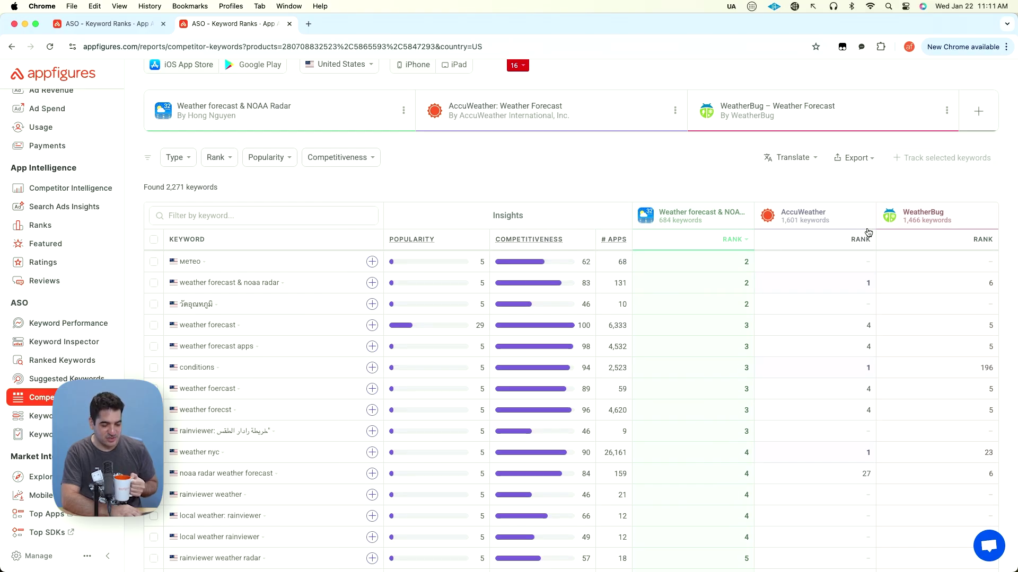
pyautogui.scroll(-2, 779, 424)
pyautogui.scroll(-1, 778, 425)
# Step: Filter to Medium popularity and High rank, then sort the 137 keywords by popularity
pyautogui.scroll(2, 778, 420)
pyautogui.click(278, 88)
pyautogui.click(297, 147)
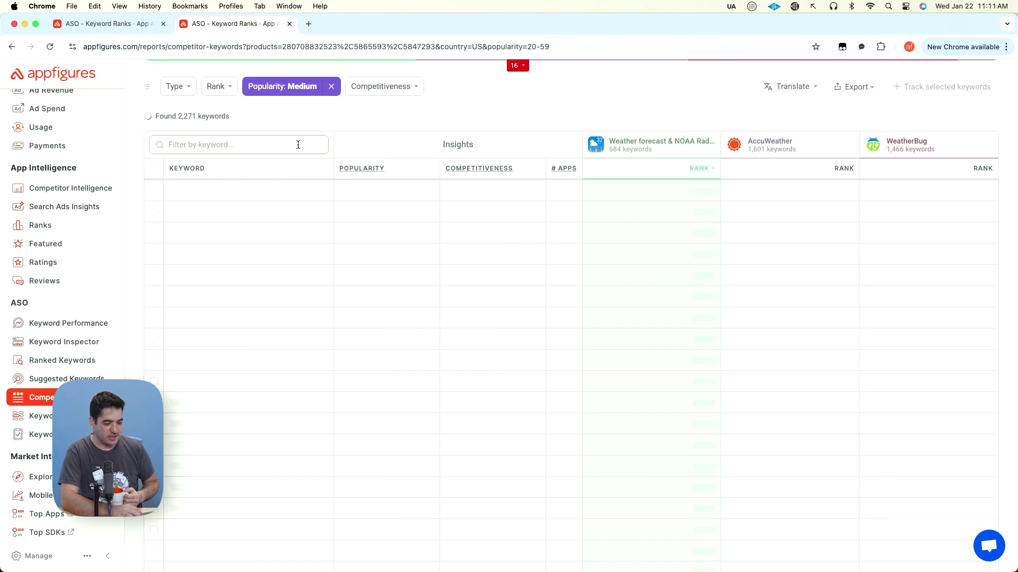
pyautogui.click(216, 86)
pyautogui.click(228, 115)
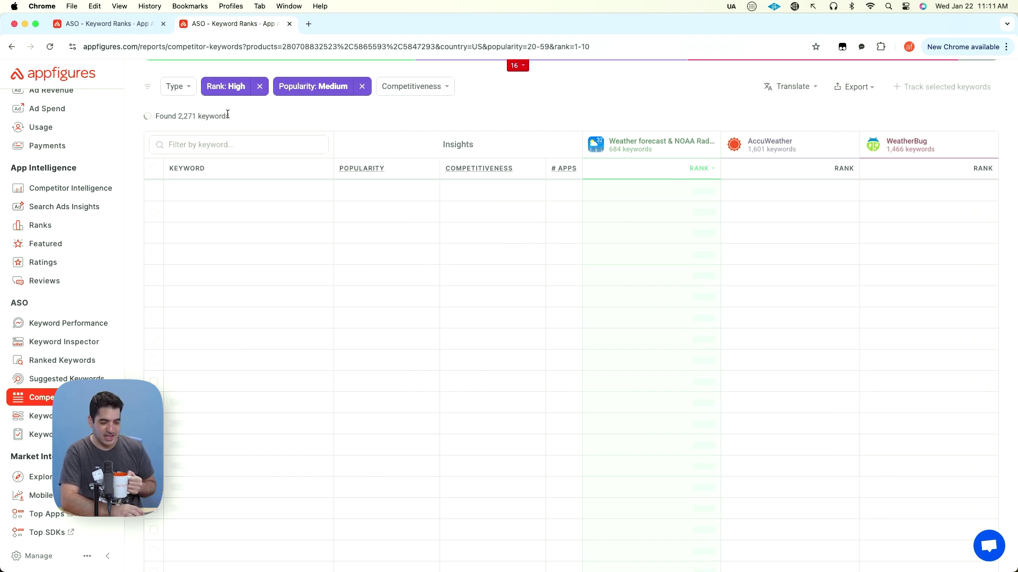
pyautogui.scroll(-2, 431, 110)
pyautogui.click(430, 121)
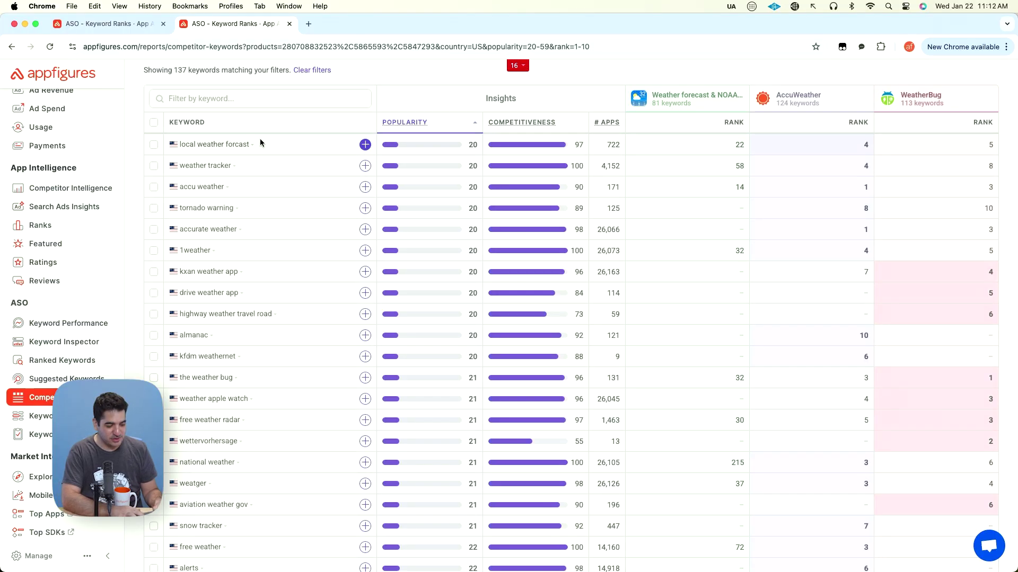
# Step: Open the 'local weather forcast' keyword in Keyword Inspector in a new tab
pyautogui.click(233, 144)
pyautogui.rightClick(252, 164)
pyautogui.click(267, 170)
pyautogui.hotkey('ctrl', 'Tab')
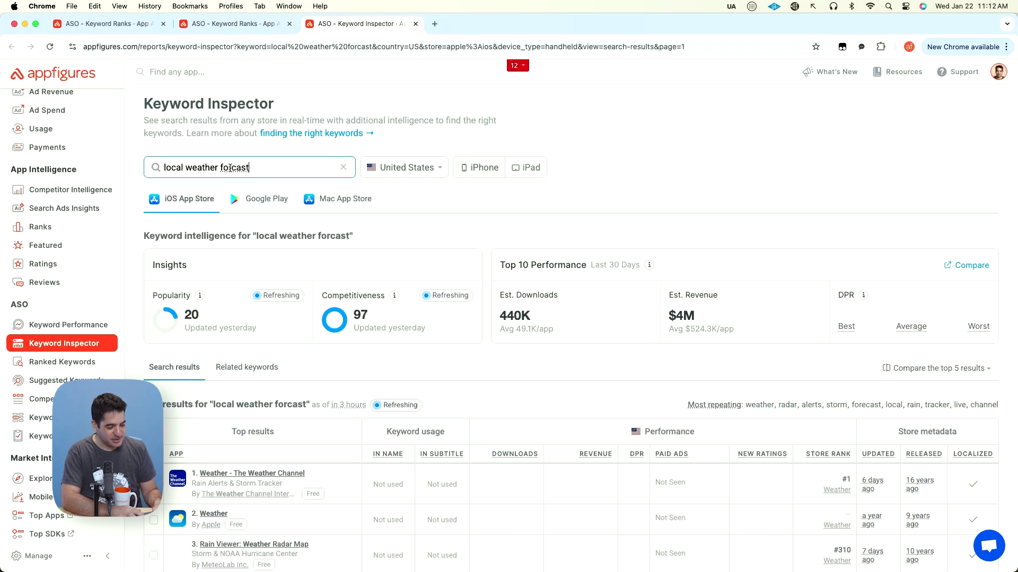
pyautogui.scroll(-5, 580, 225)
pyautogui.scroll(1, 581, 225)
pyautogui.scroll(2, 581, 221)
# Step: Correct the keyword's spelling to 'local weather forecast' and rerun the search
pyautogui.click(232, 81)
pyautogui.write('e')
pyautogui.press('Return')
pyautogui.press('BackSpace')
pyautogui.press('Return')
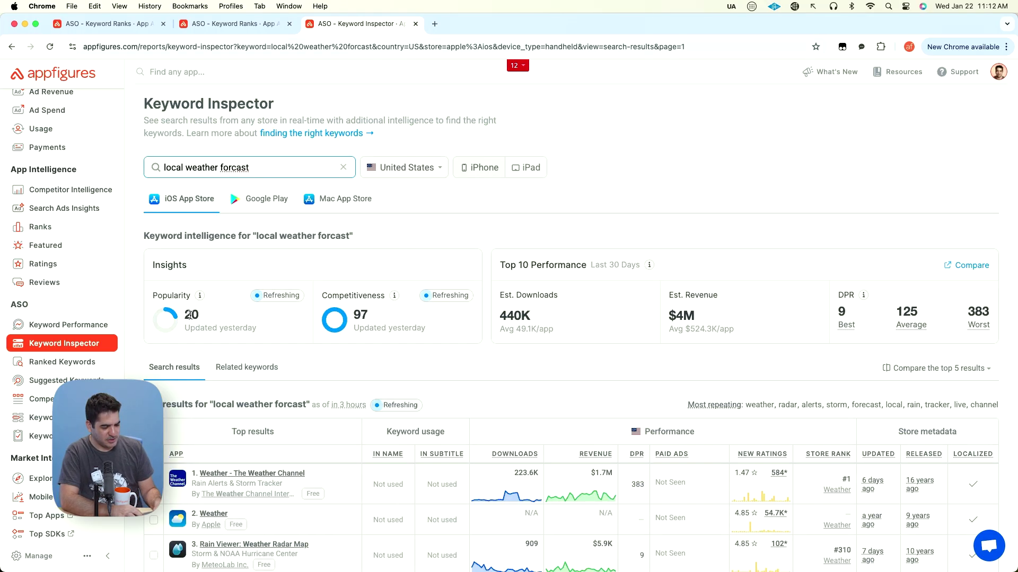
pyautogui.click(237, 167)
pyautogui.write('e')
pyautogui.press('Return')
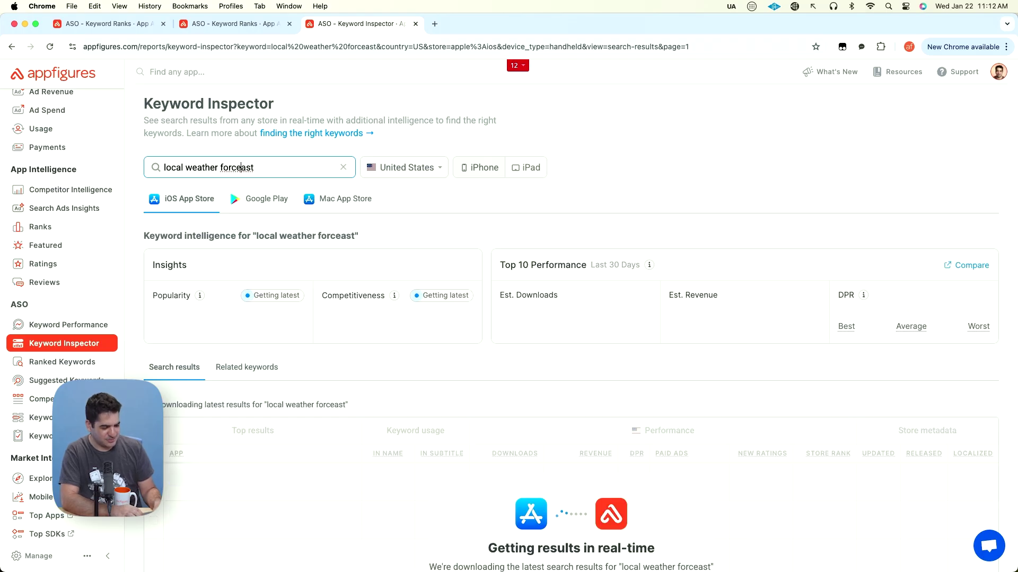